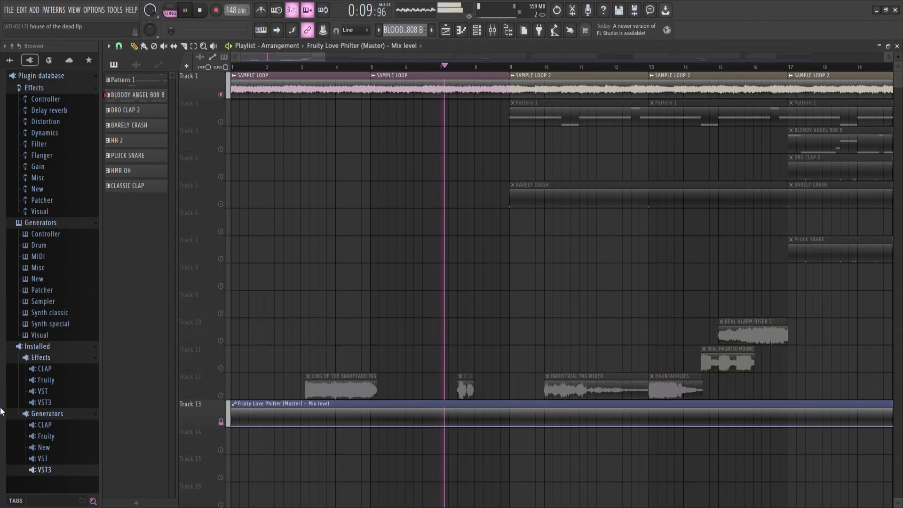
List the audio clips in the picker and look at the SAMPLE LOOP clip on Track 1
left_click(136, 64)
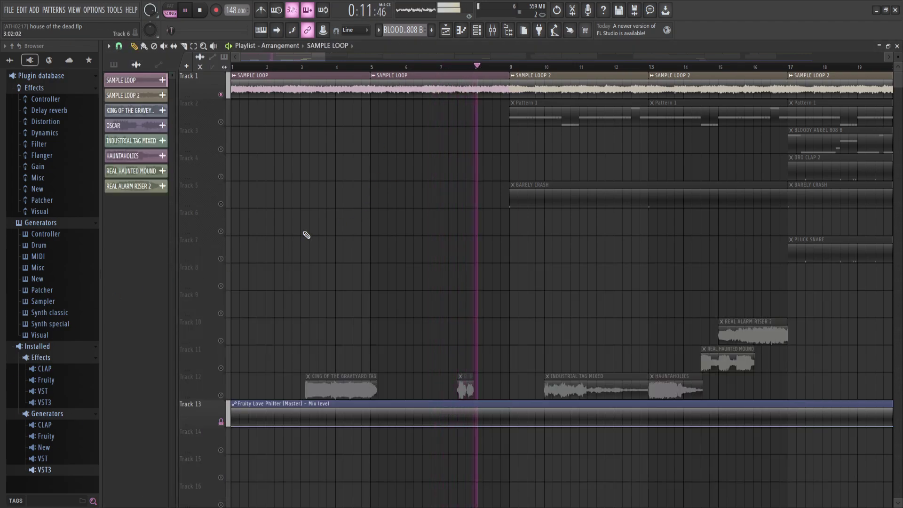
double_click(391, 87)
left_click(391, 117)
Solo Track 2 and restart playback from bar 9 to hear Pattern 1 alone
scroll(288, 224, "right", 8)
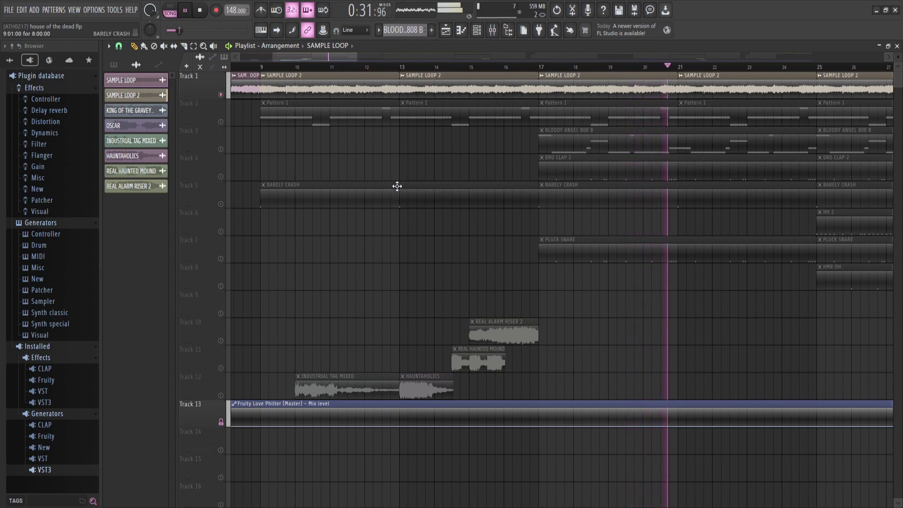
left_click(220, 123)
key("space")
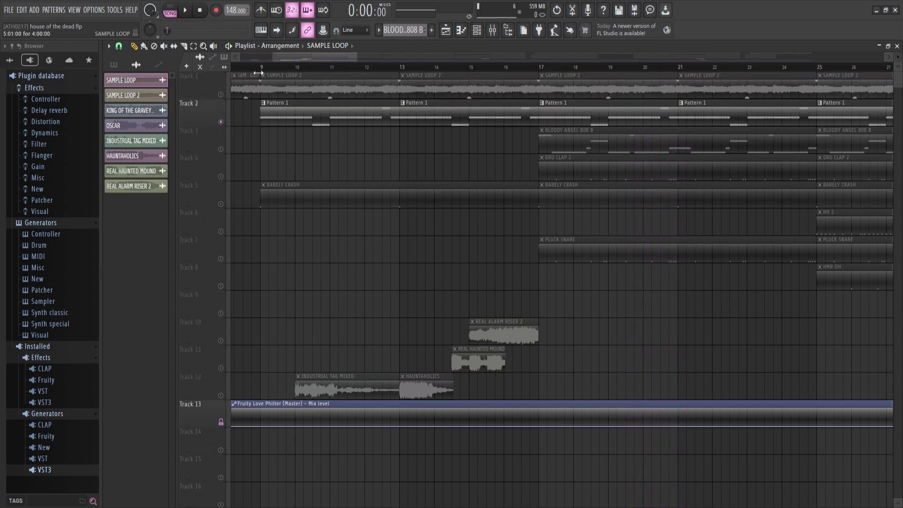
key("space")
Examine Pattern 1's notes in the piano roll and check the Nexus instrument in the channel rack
double_click(263, 108)
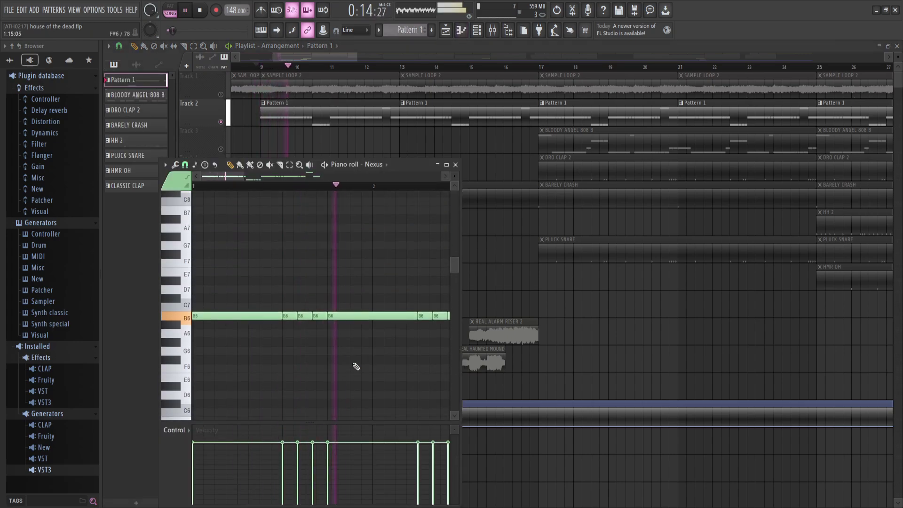
scroll(356, 366, "down", 5)
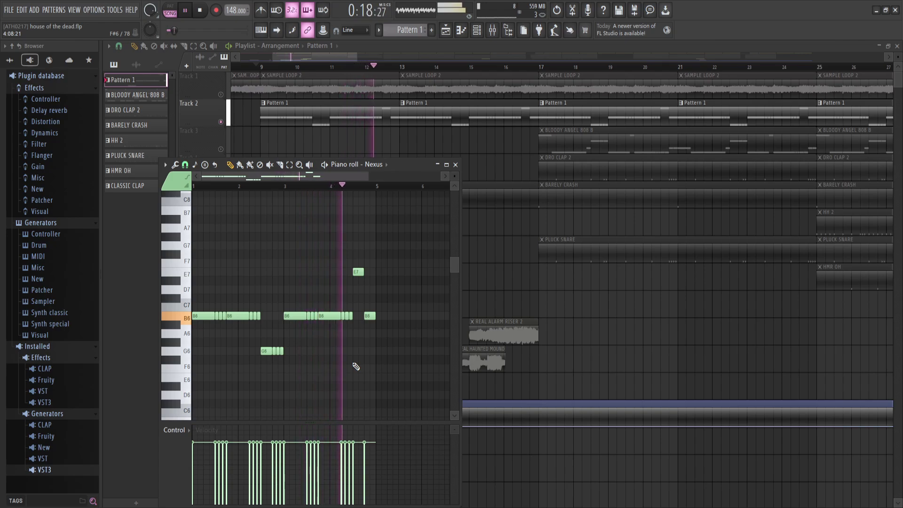
key("F6")
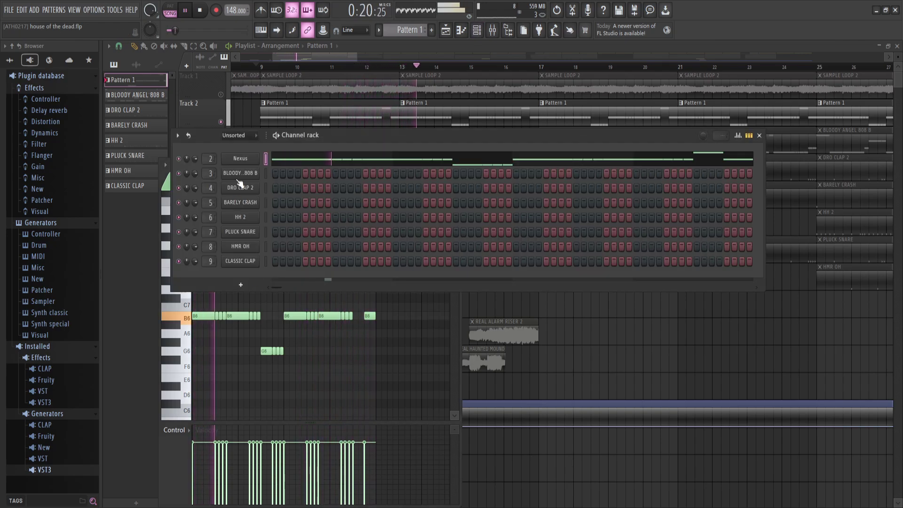
left_click(242, 159)
key("Escape")
key("Escape")
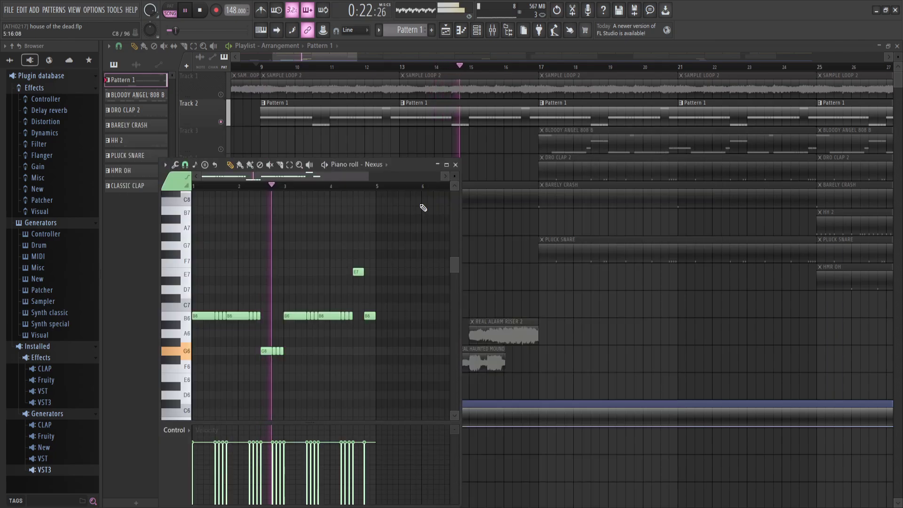
Review the OTT, Fruity Chorus, reverb and parametric EQ 2 effects on the BRASS mixer track, and close the open windows
key("F9")
left_click(812, 288)
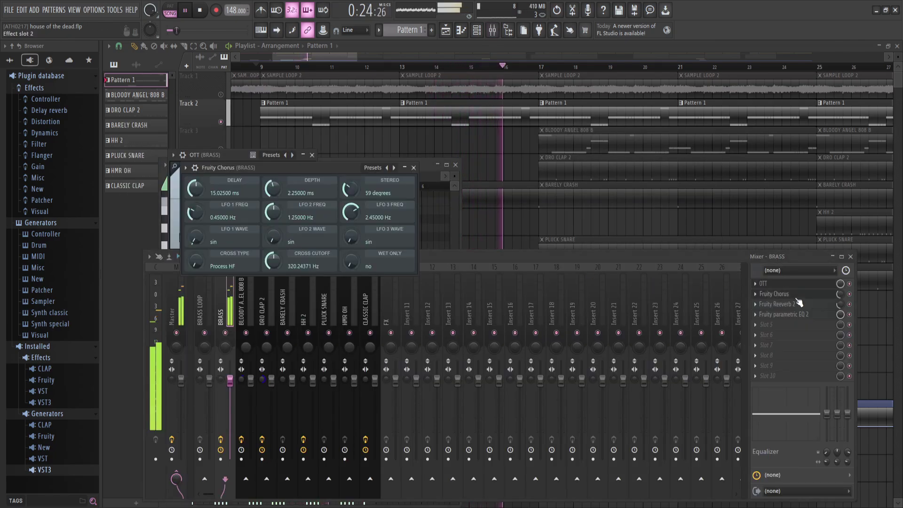
left_click(798, 304)
left_click(794, 314)
key("Escape")
key("Escape")
key("Escape")
key("Escape")
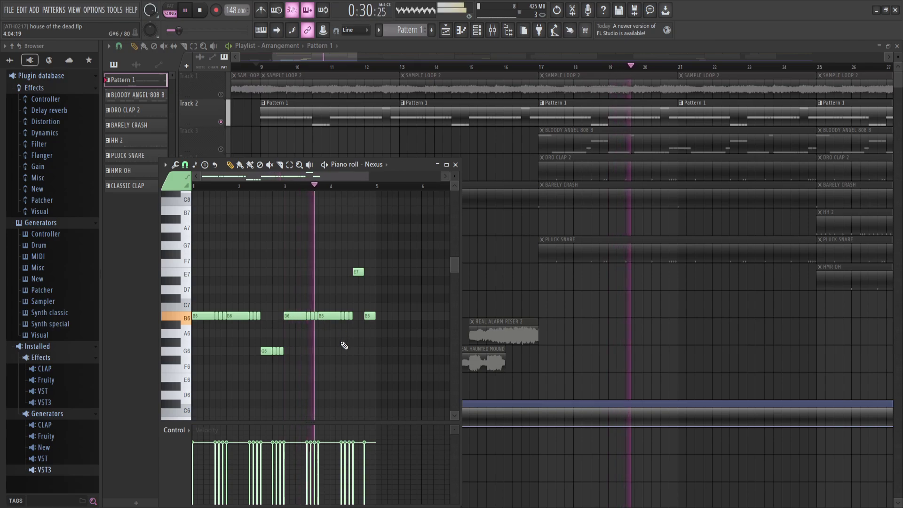
key("Escape")
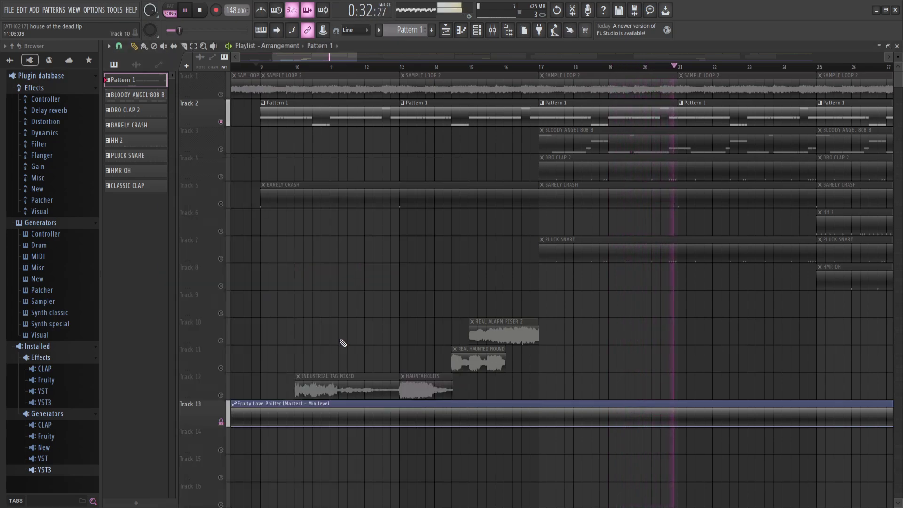
Mute Track 2, enable Tracks 3 to 9 and play the drums and 808 from just before bar 33
key("space")
left_click_drag(229, 149, 221, 285)
scroll(433, 196, "right", 4)
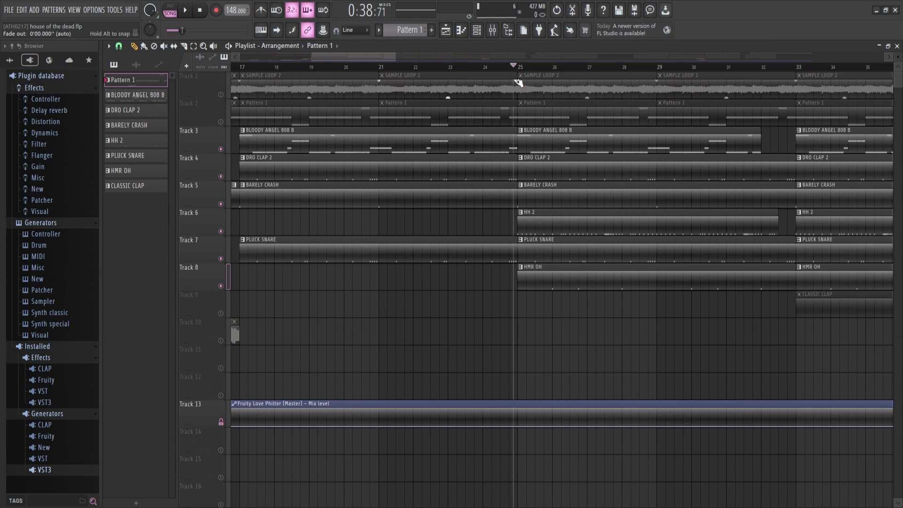
scroll(365, 171, "right", 8)
left_click(227, 310)
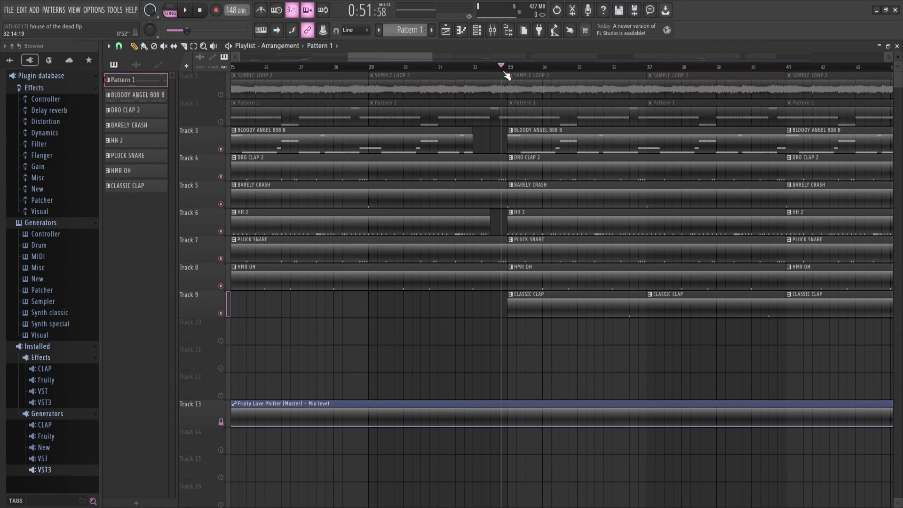
key("space")
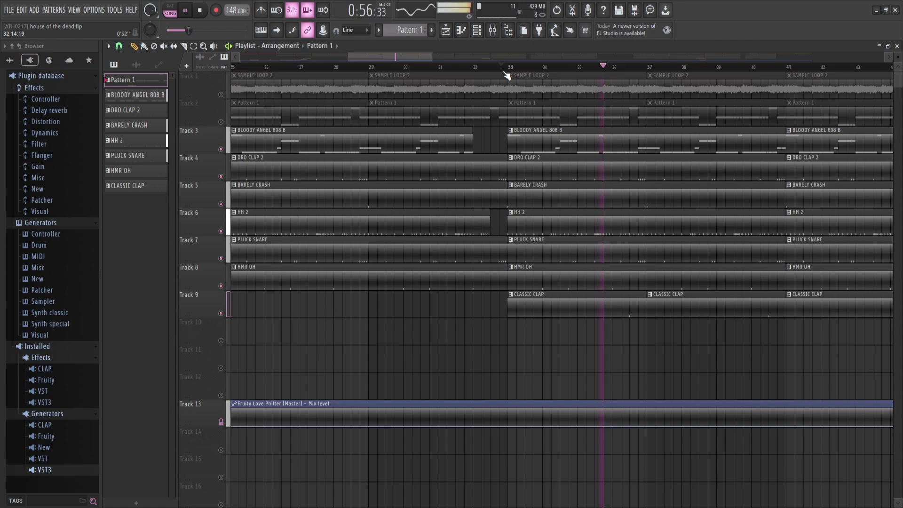
Open the BLOODY ANGEL 808 B clip's notes in the piano roll and examine the whole bass pattern
double_click(549, 146)
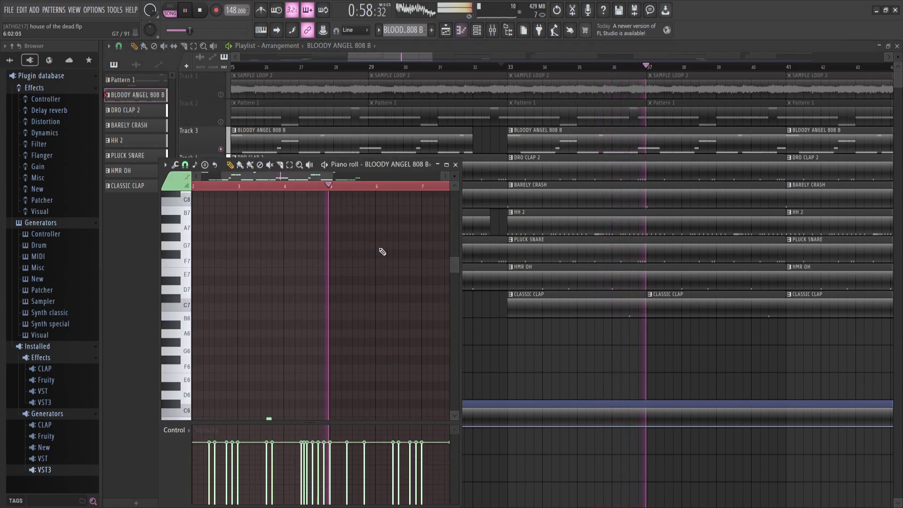
scroll(357, 301, "down", 1)
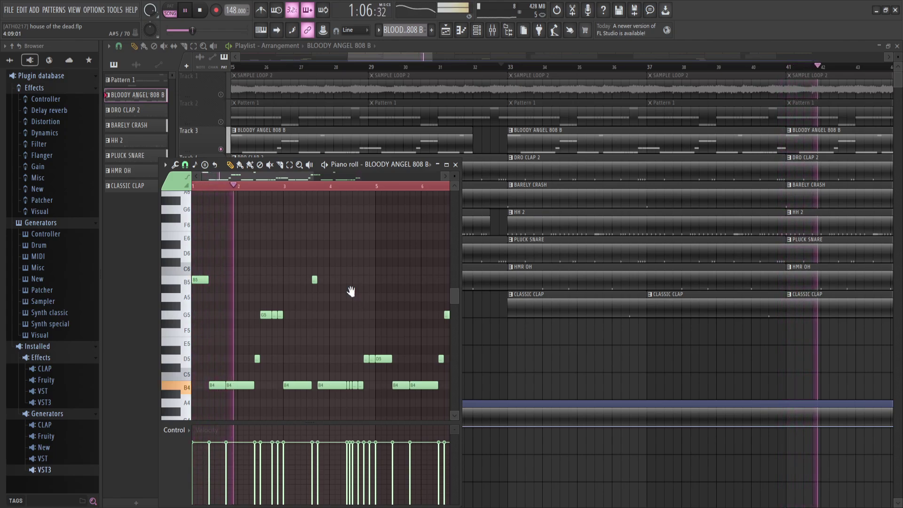
left_click_drag(349, 289, 367, 262)
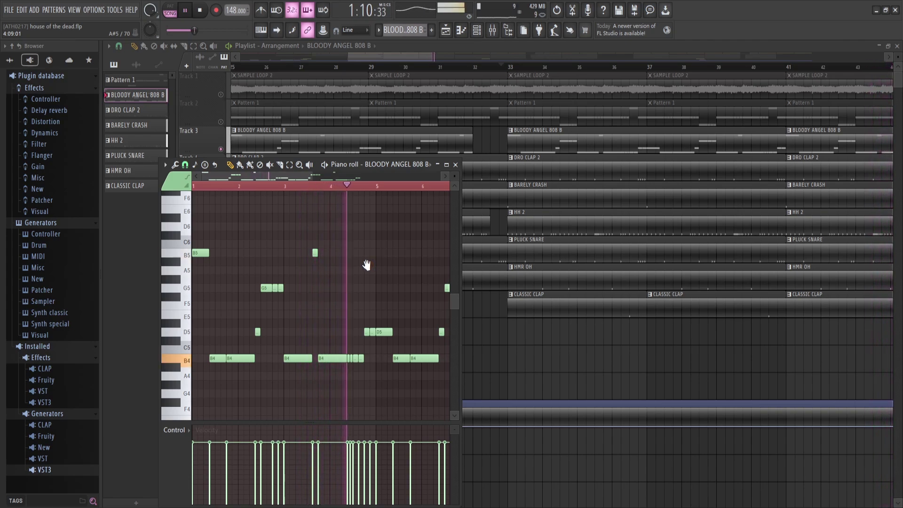
left_click_drag(347, 265, 254, 258)
Check the Fruity Chorus settings and mix level on the BLOODY ANGEL 808 B mixer track, and close the mixer
key("F9")
left_click(257, 321)
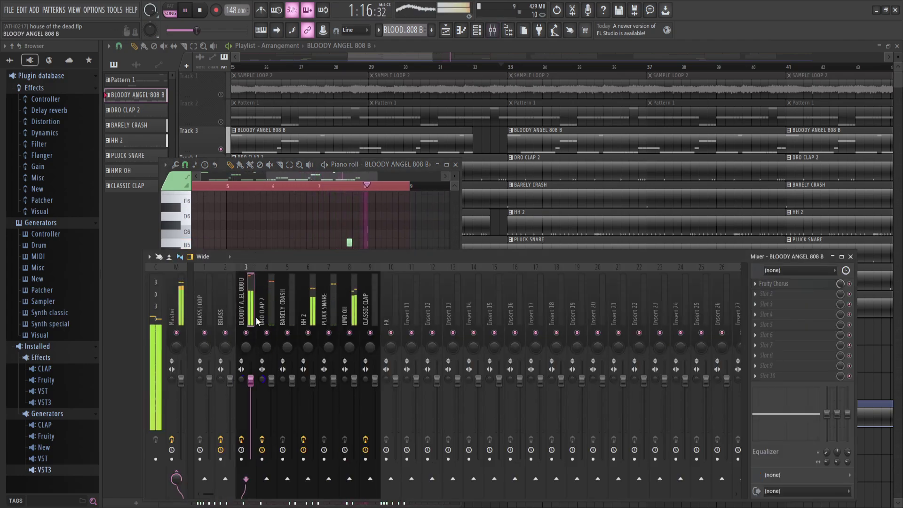
left_click(831, 285)
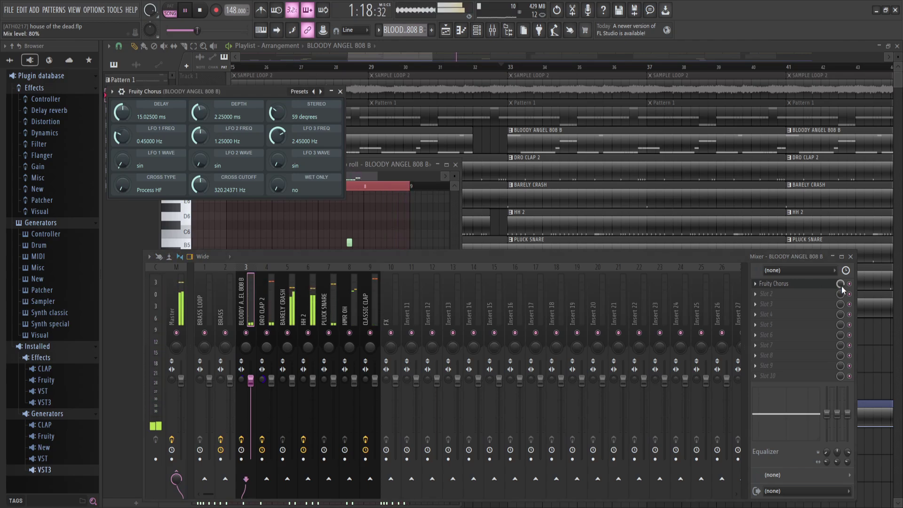
left_click(839, 290)
left_click(850, 256)
left_click(584, 255)
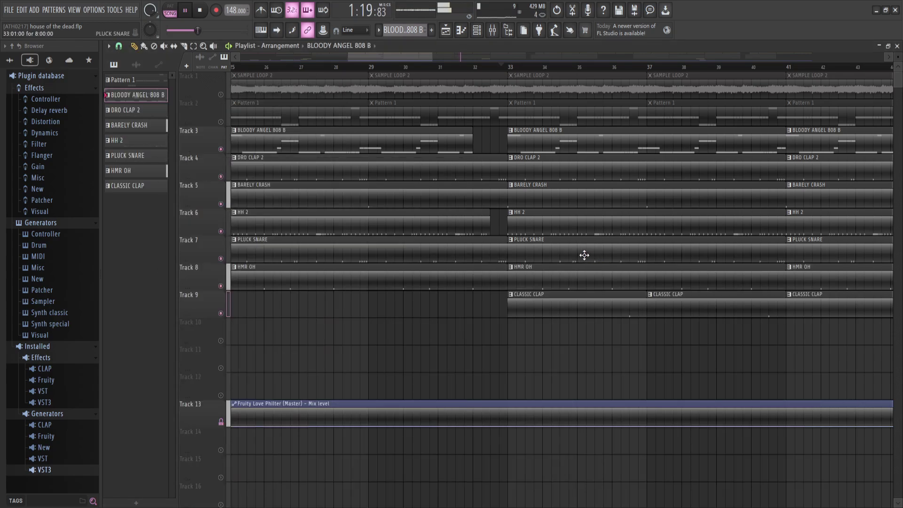
Examine the DRO CLAP 2 and HH 2 patterns in the piano roll, including the hi-hat rolls
double_click(559, 178)
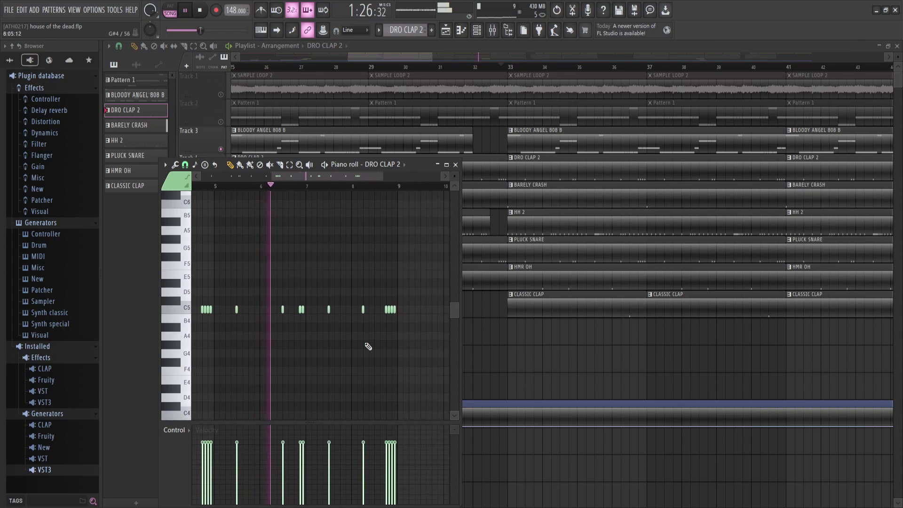
key("F7")
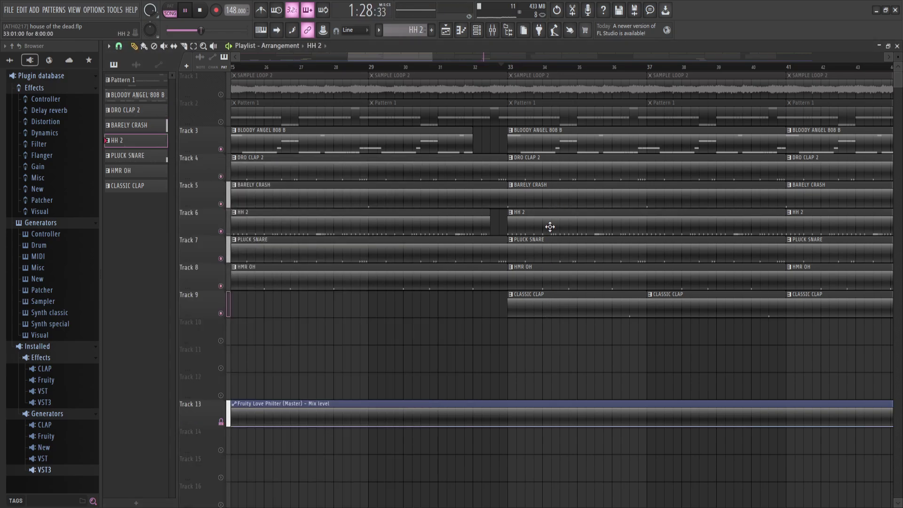
double_click(549, 227)
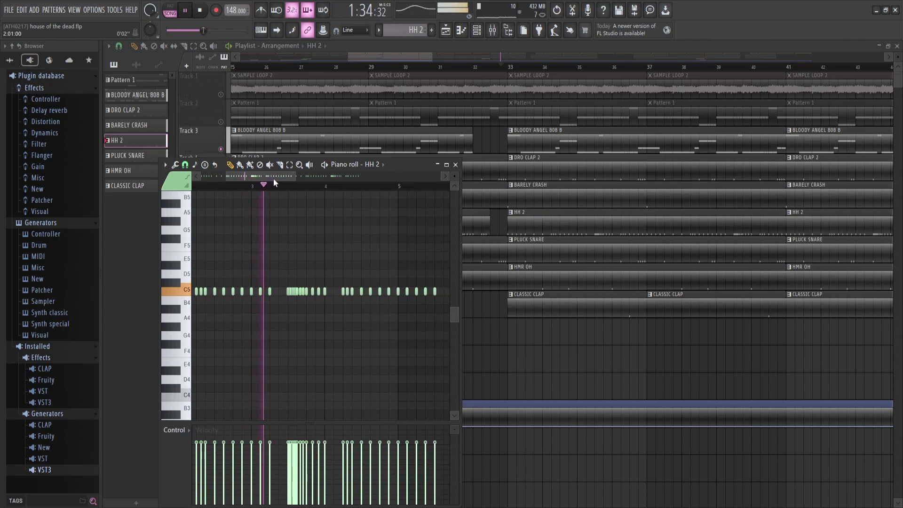
scroll(272, 185, "up", 3)
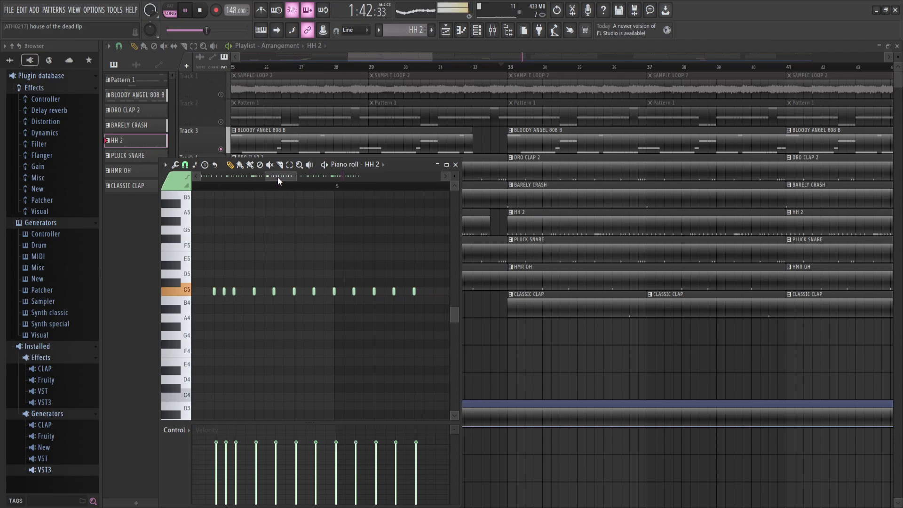
left_click_drag(277, 179, 324, 178)
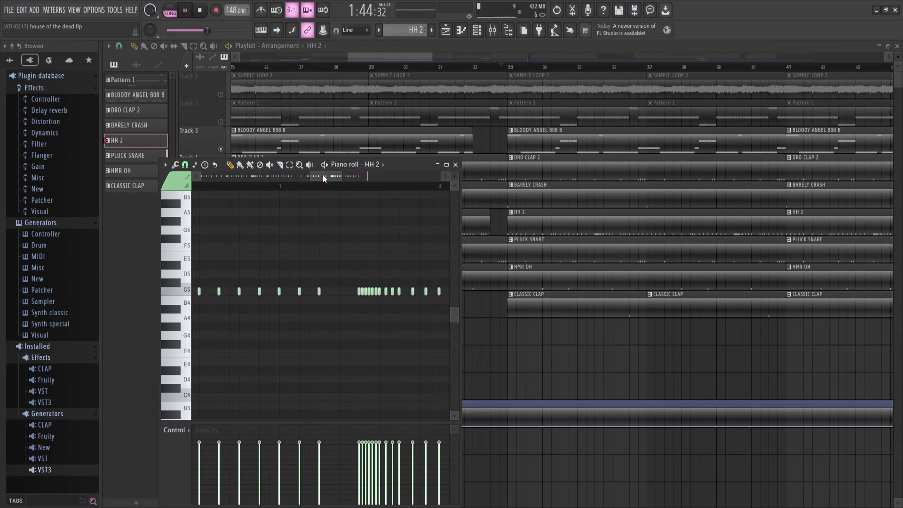
Examine the PLUCK SNARE, HMR OH and CLASSIC CLAP patterns in the piano roll, and close it
left_click(513, 240)
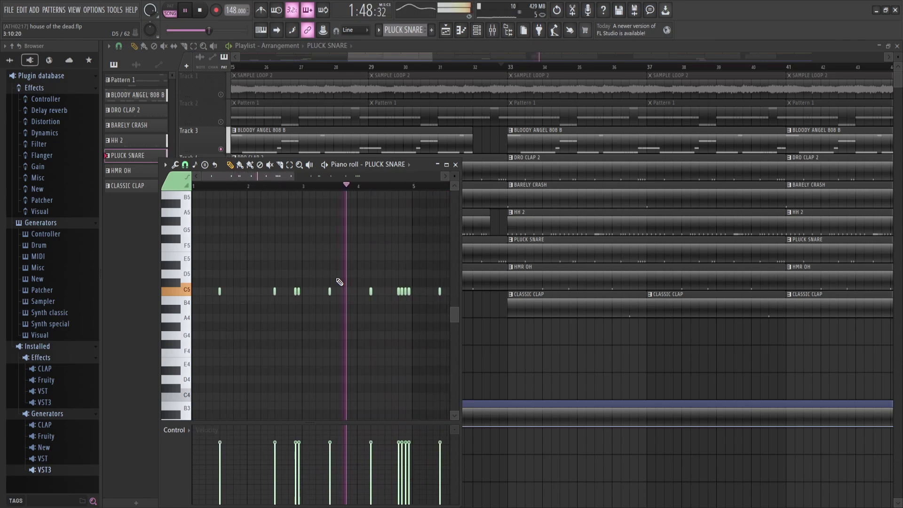
left_click(545, 287)
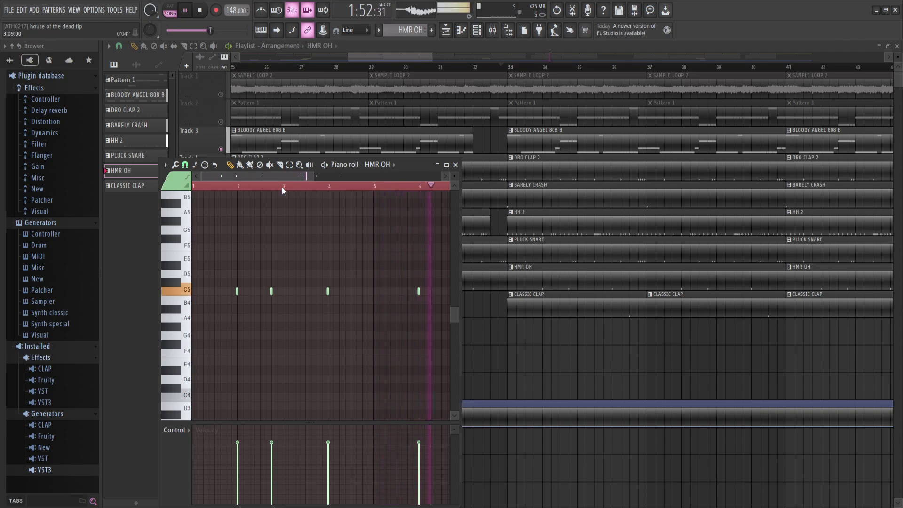
left_click(545, 296)
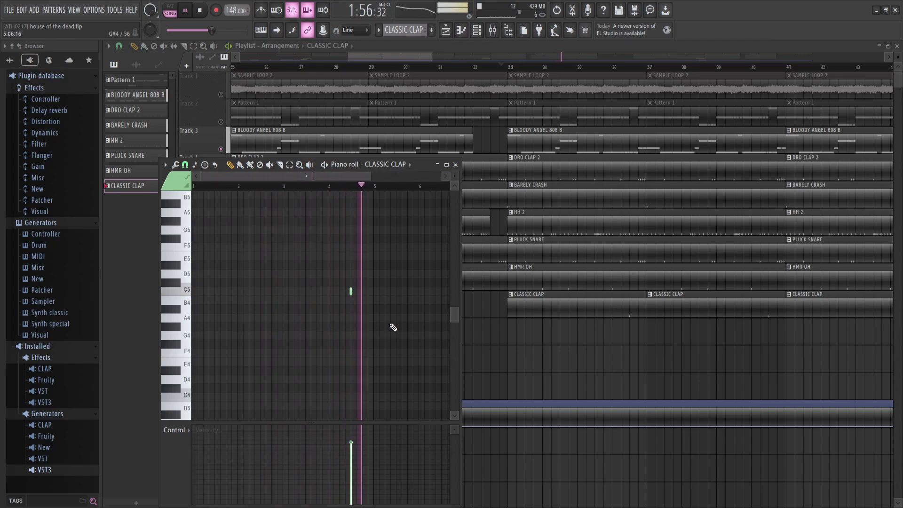
key("F7")
Stop playback, unmute all the arrangement's tracks, turn on auto-scrolling and play the full beat from the beginning
left_click(221, 422, "ctrl")
key("space")
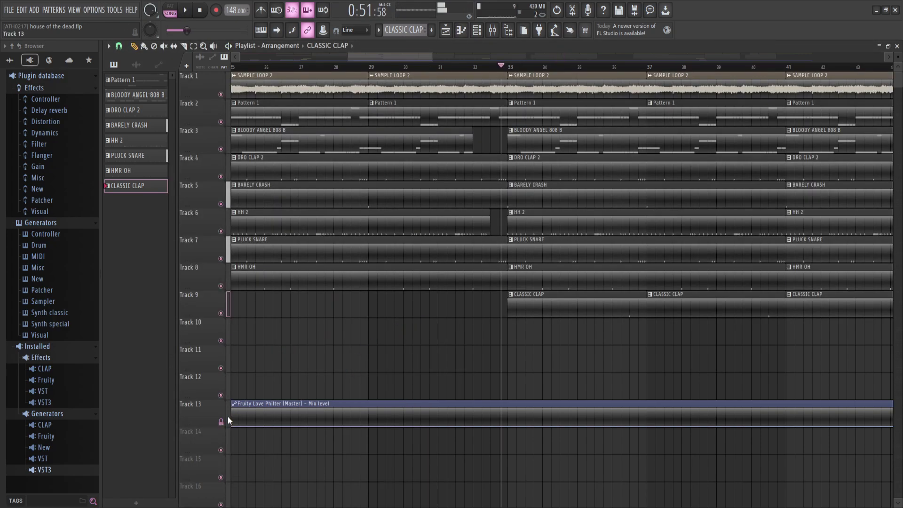
left_click_drag(383, 58, 265, 72)
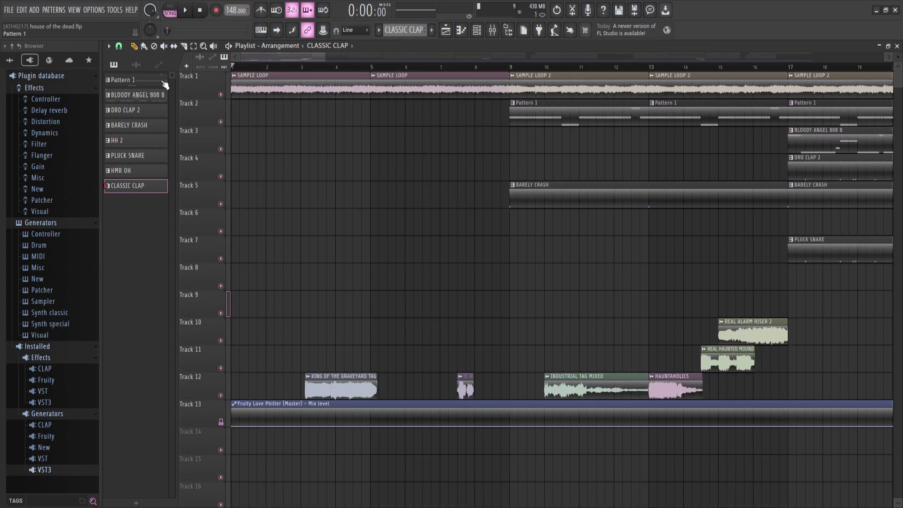
left_click(279, 36)
key("space")
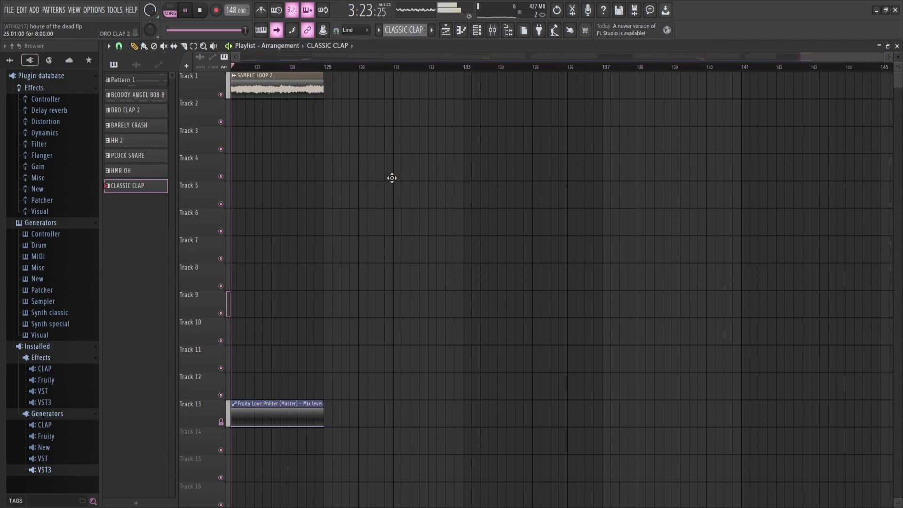
left_click(393, 174)
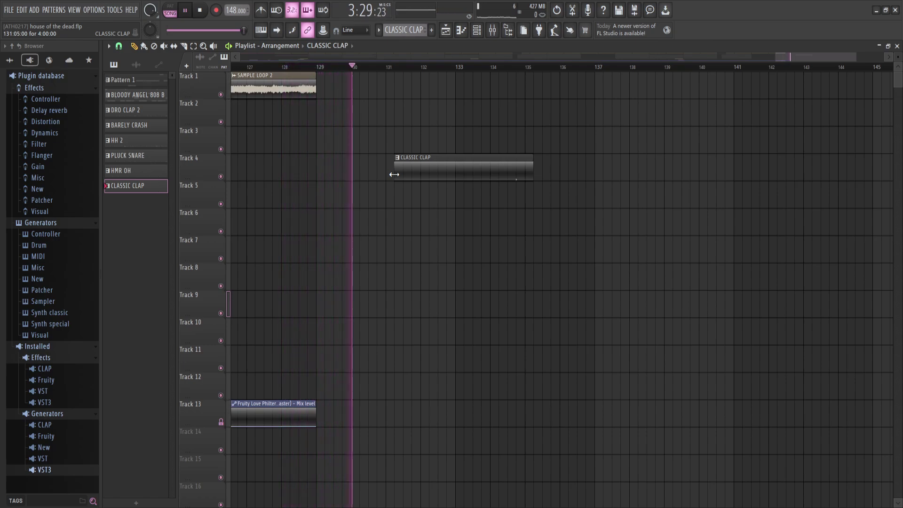
key("space")
right_click(414, 167)
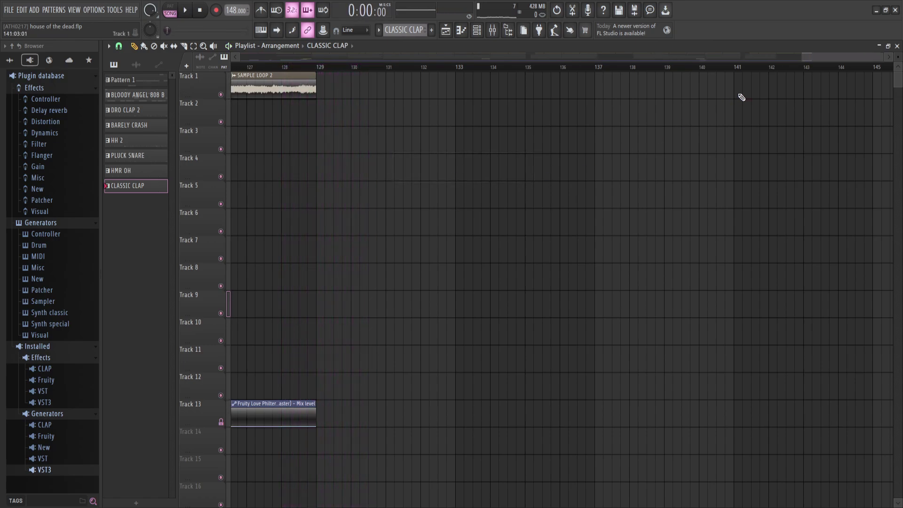